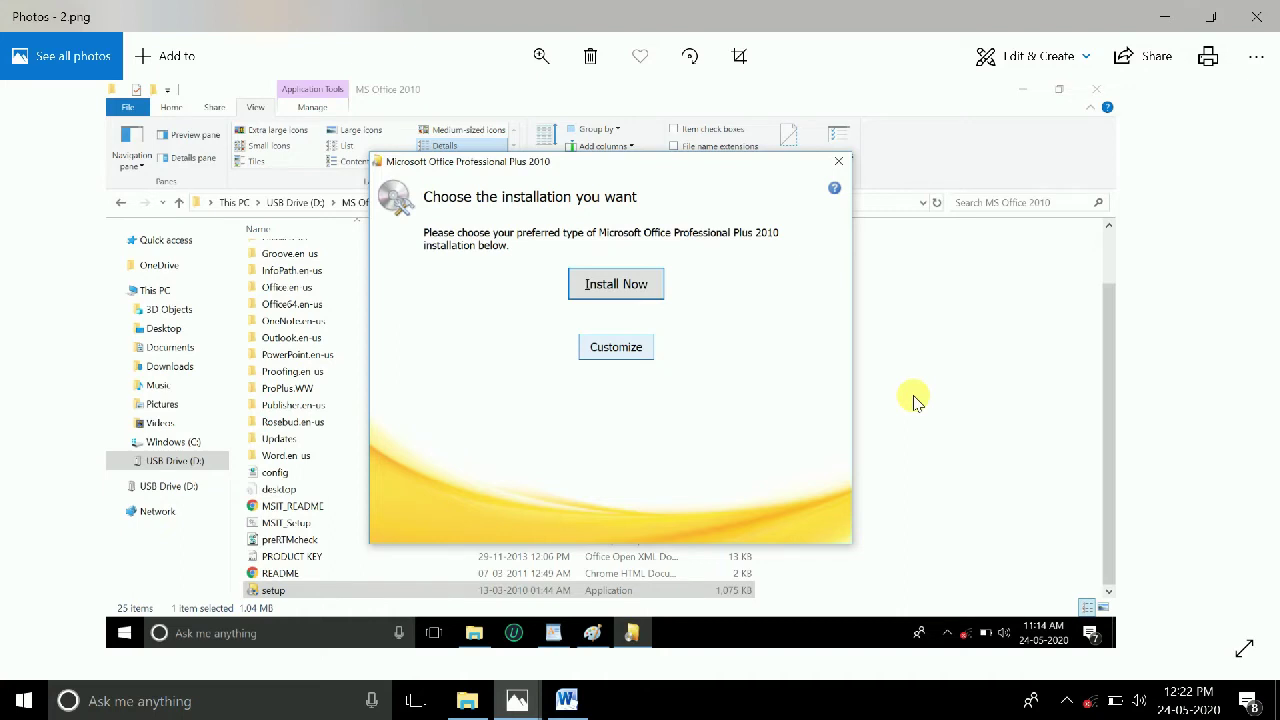
- View the next installation screenshot, 3.png, in Photos, then close Photos and bring up the Start menu
key(Right)
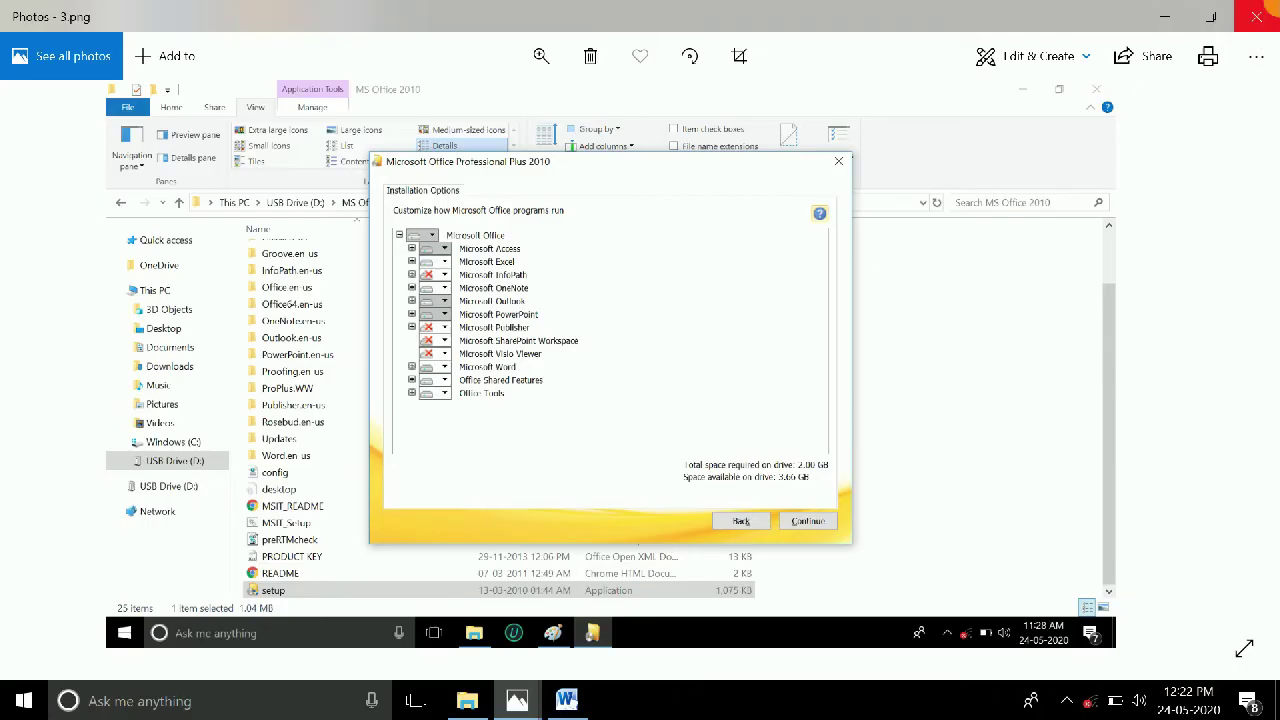
click(1256, 17)
click(33, 703)
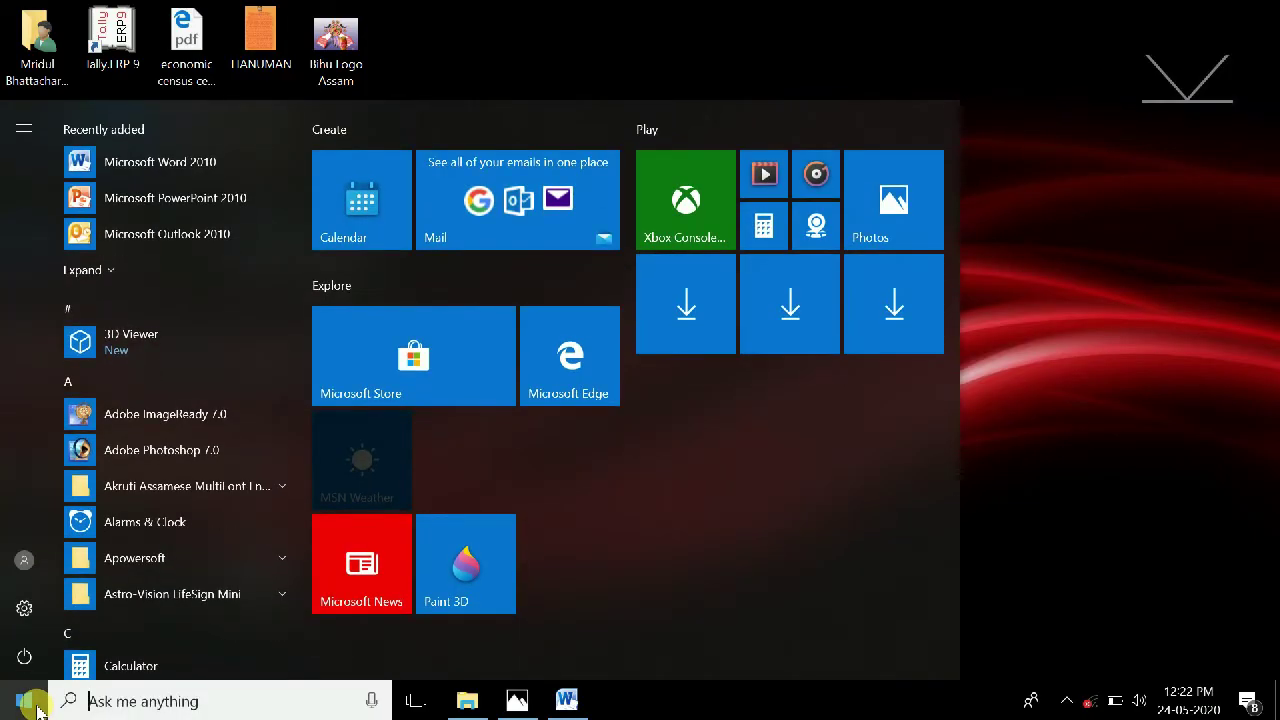
- Start Microsoft OneNote 2010 from the Start menu's expanded Microsoft Office folder
click(303, 380)
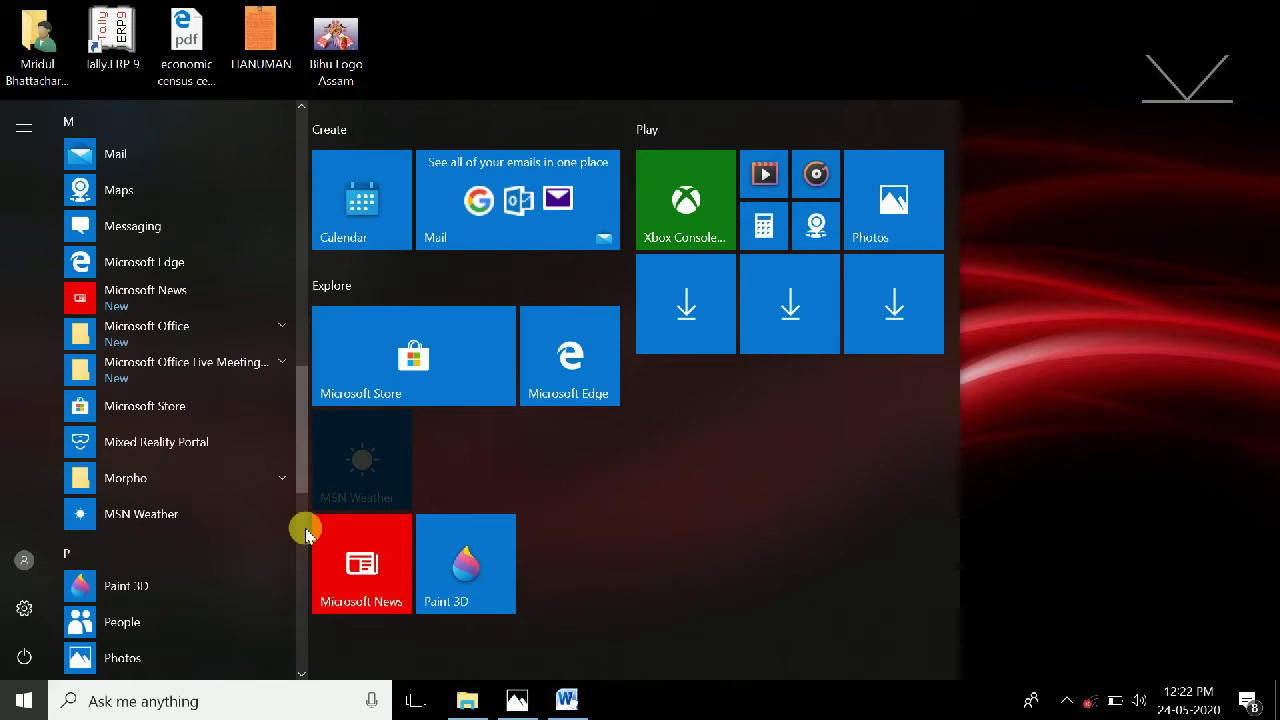
click(237, 337)
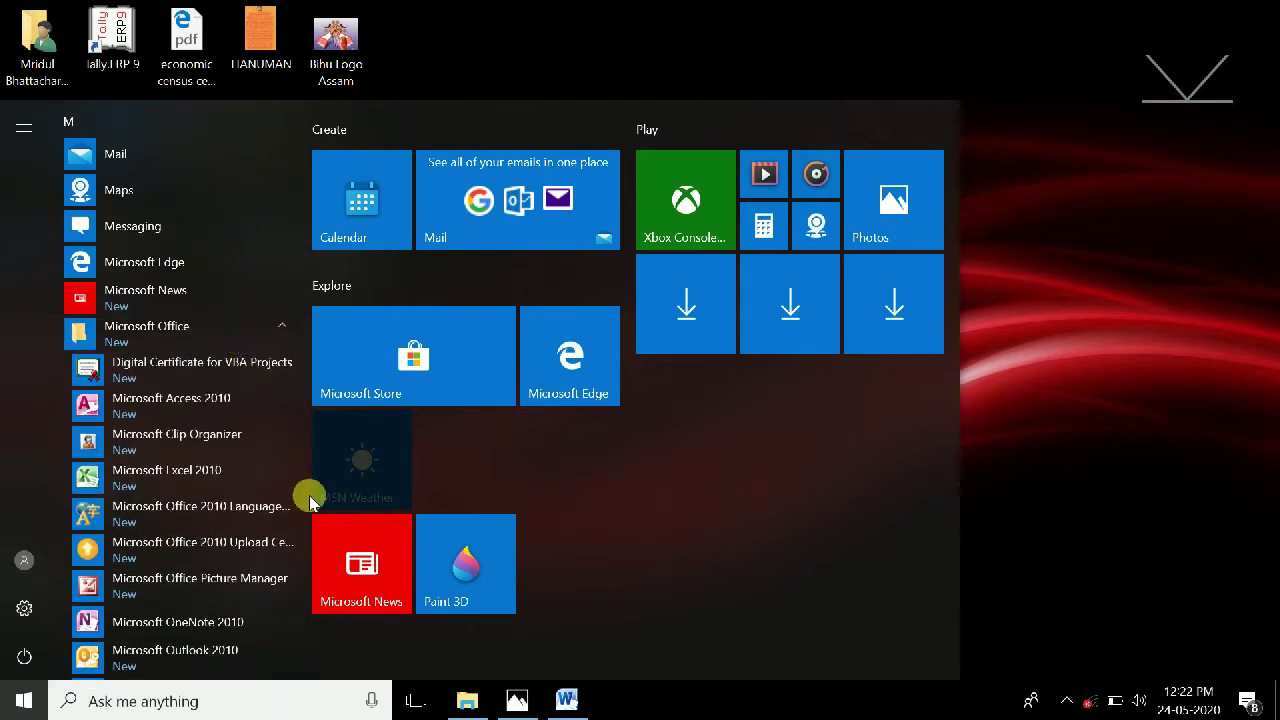
click(175, 628)
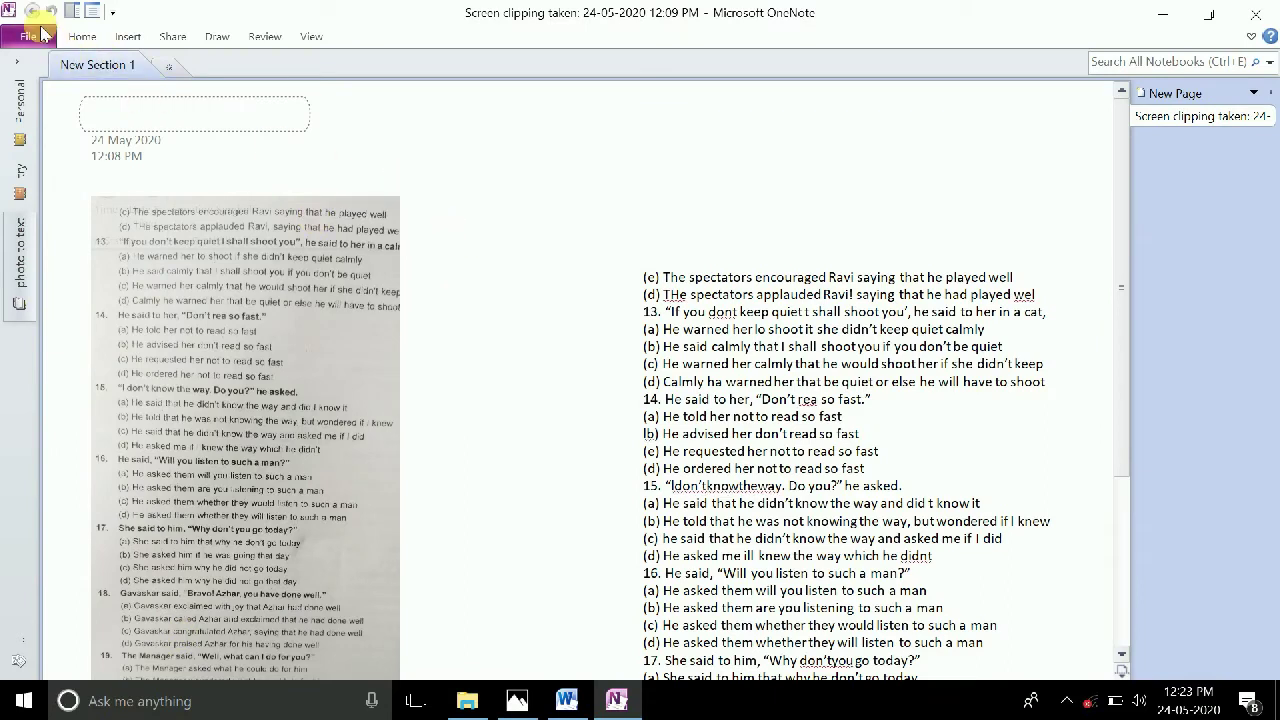
- Create a new 'image to text' notebook on My Computer, stored in the Desktop folder
click(42, 33)
click(50, 146)
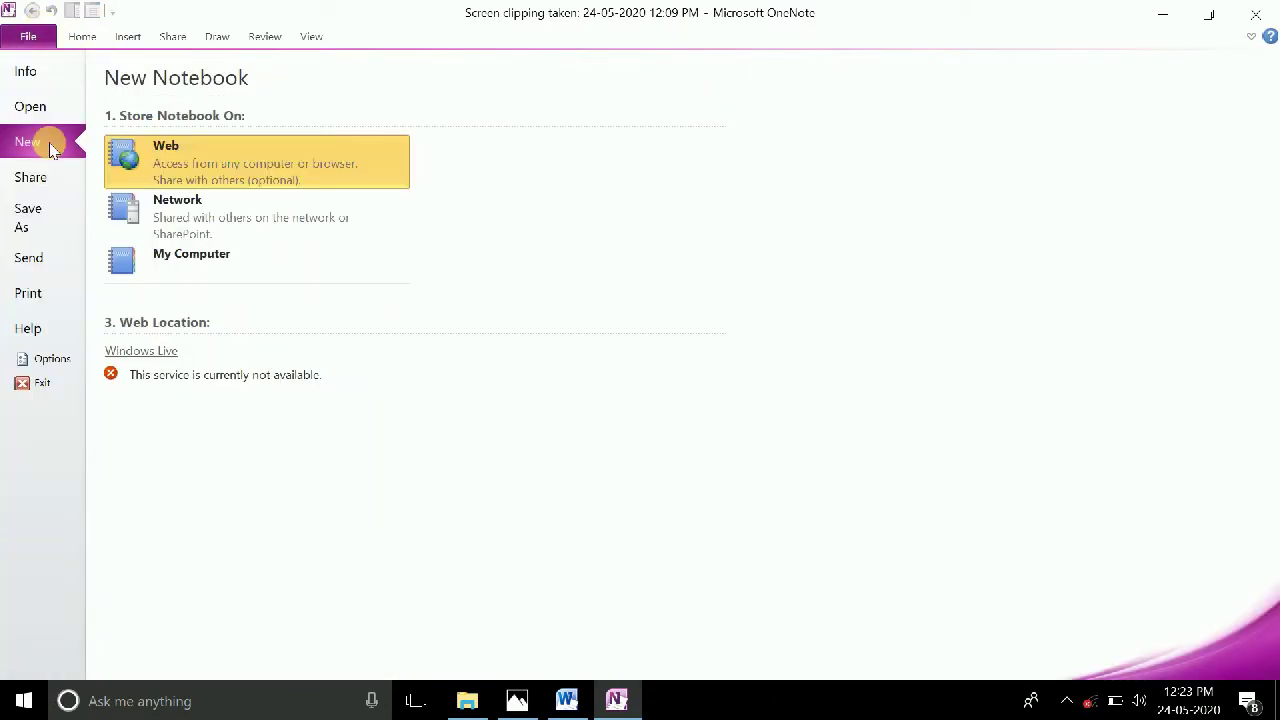
click(198, 260)
click(191, 364)
text(image to te)
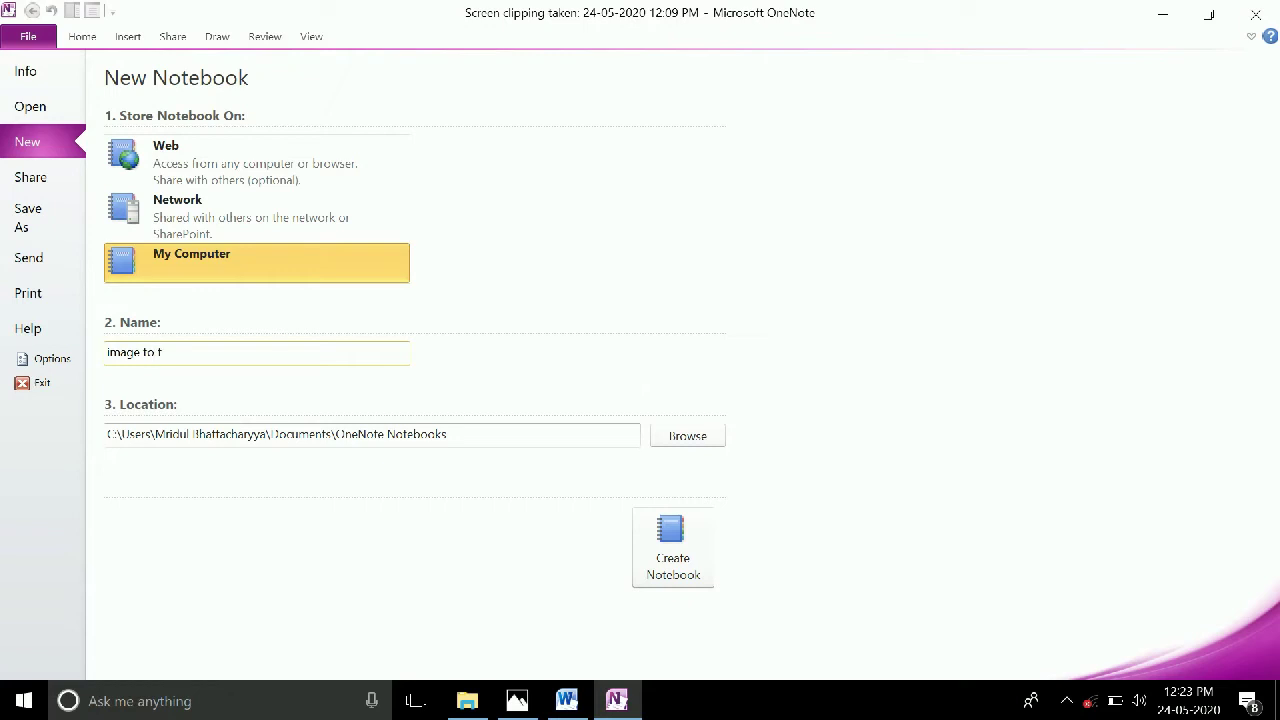
text(xt)
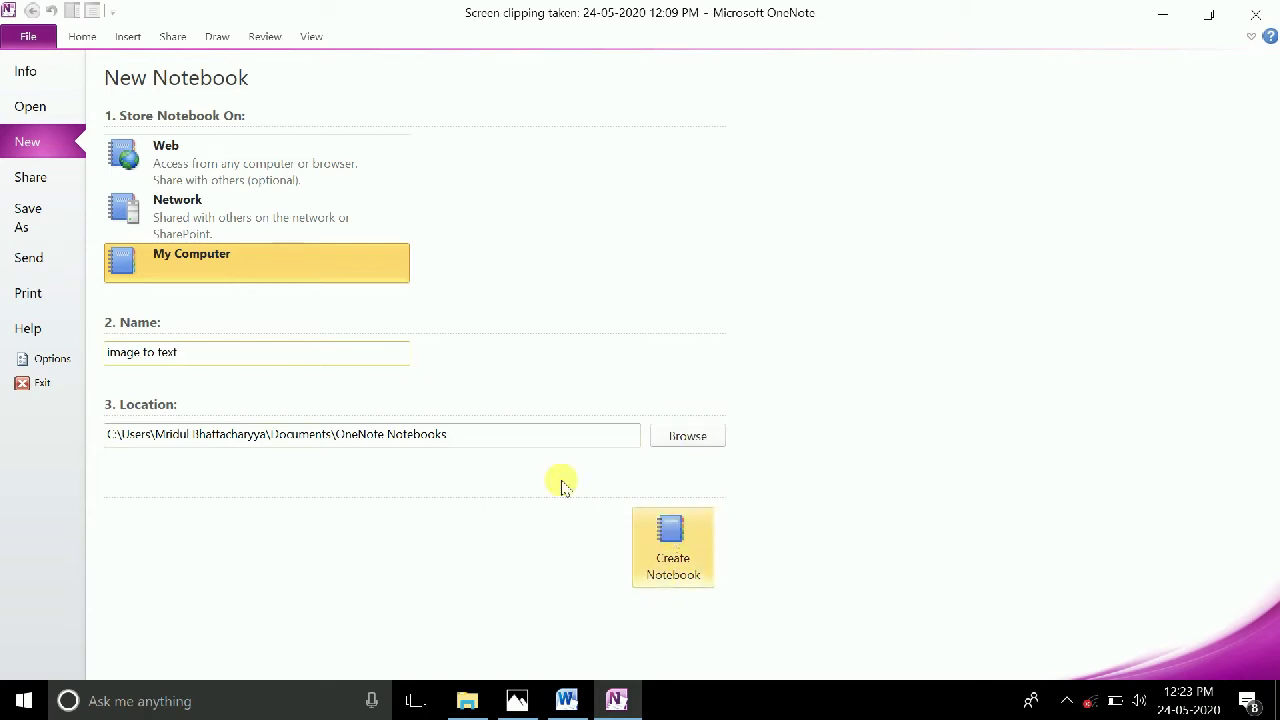
click(692, 444)
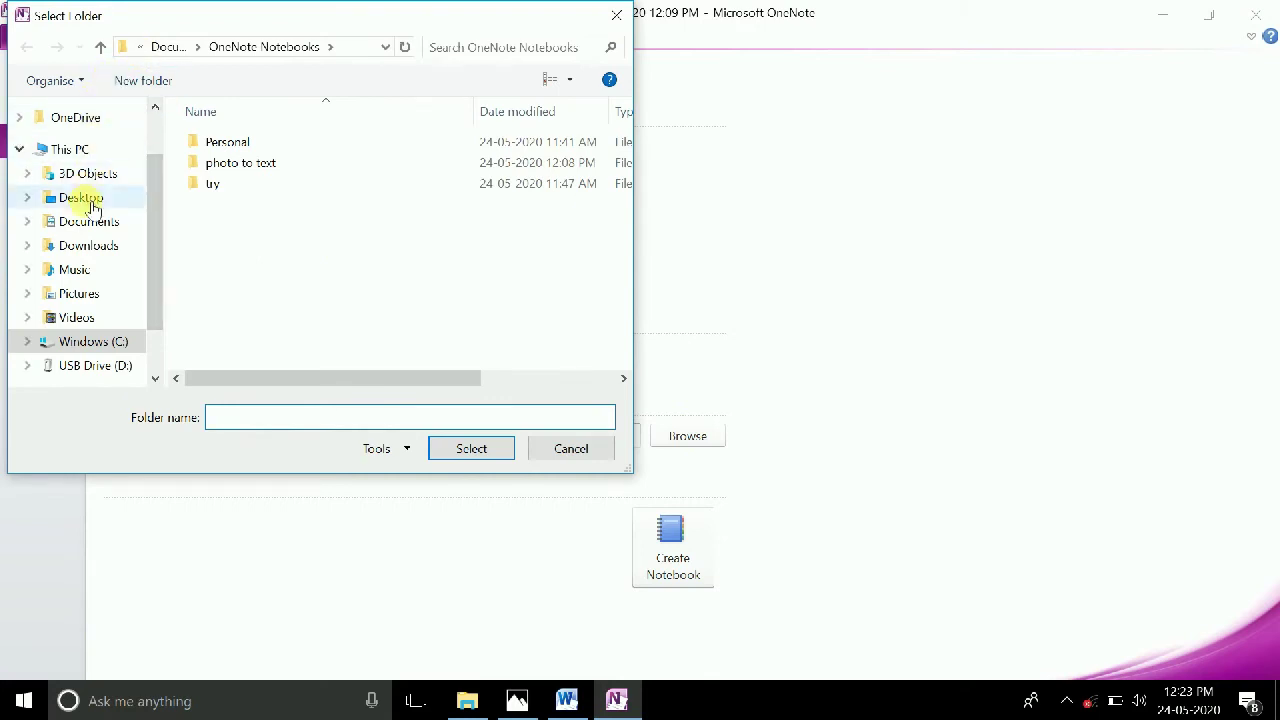
click(90, 204)
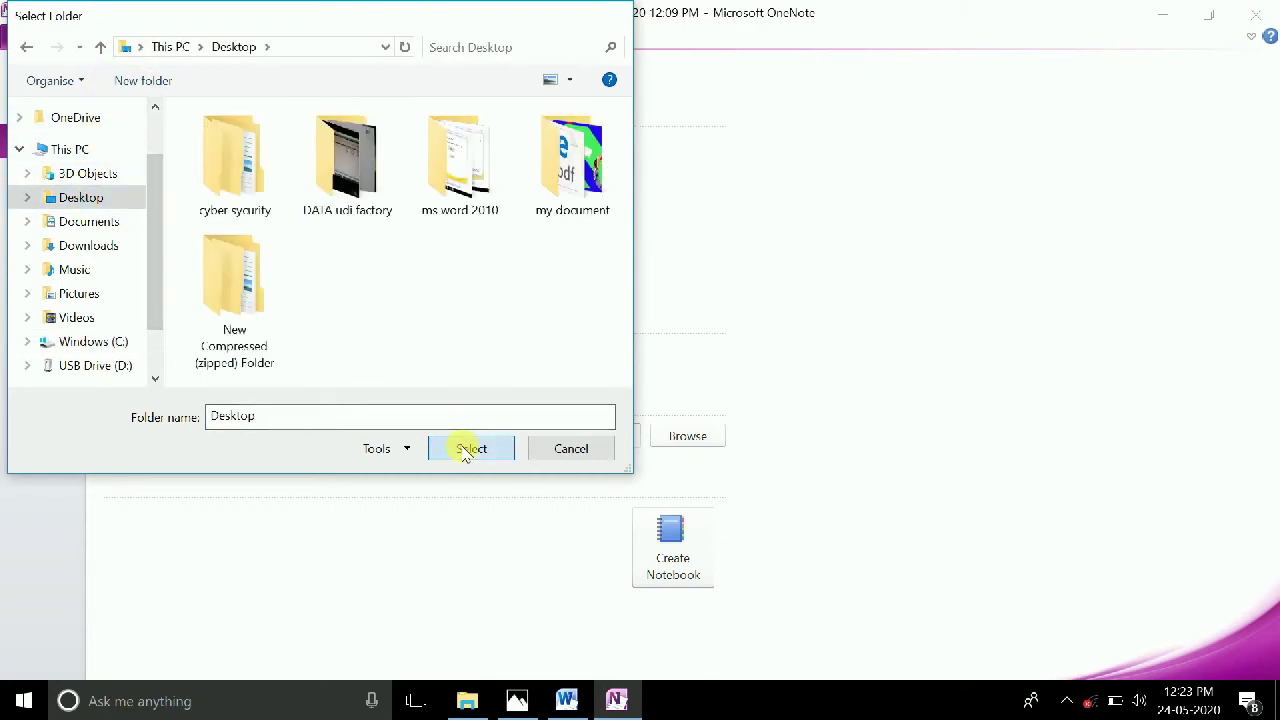
click(471, 449)
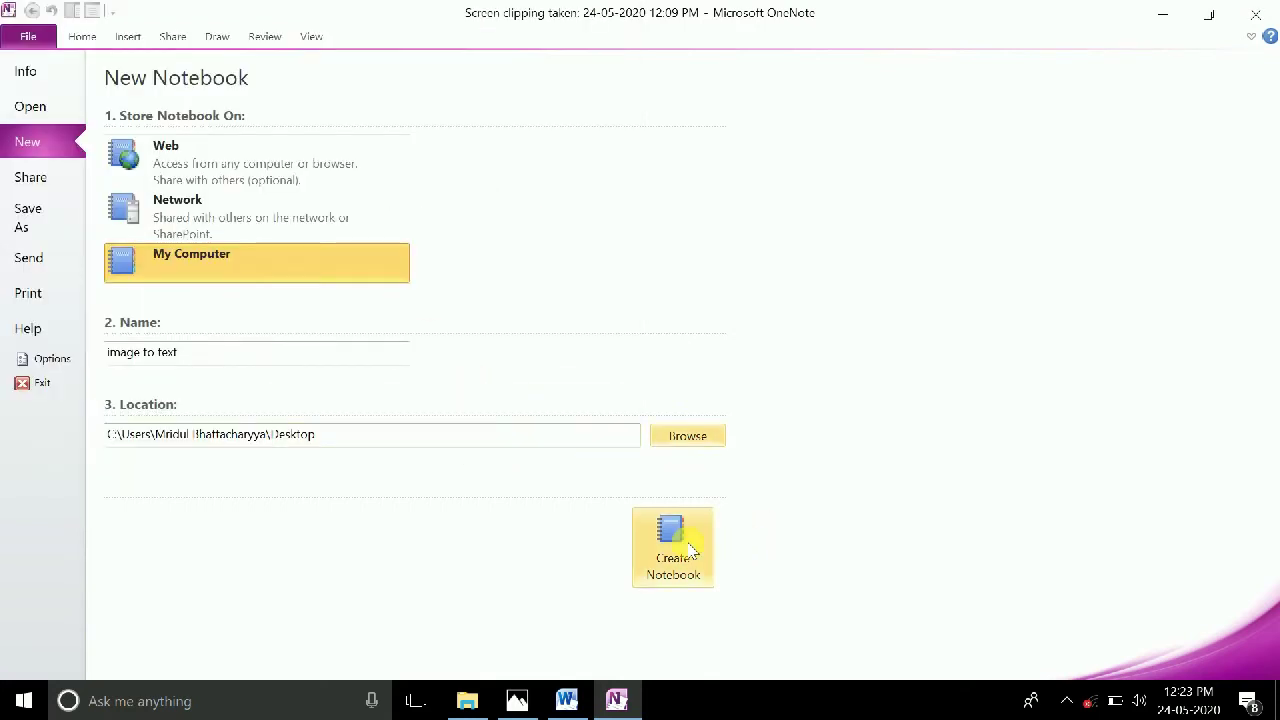
click(688, 546)
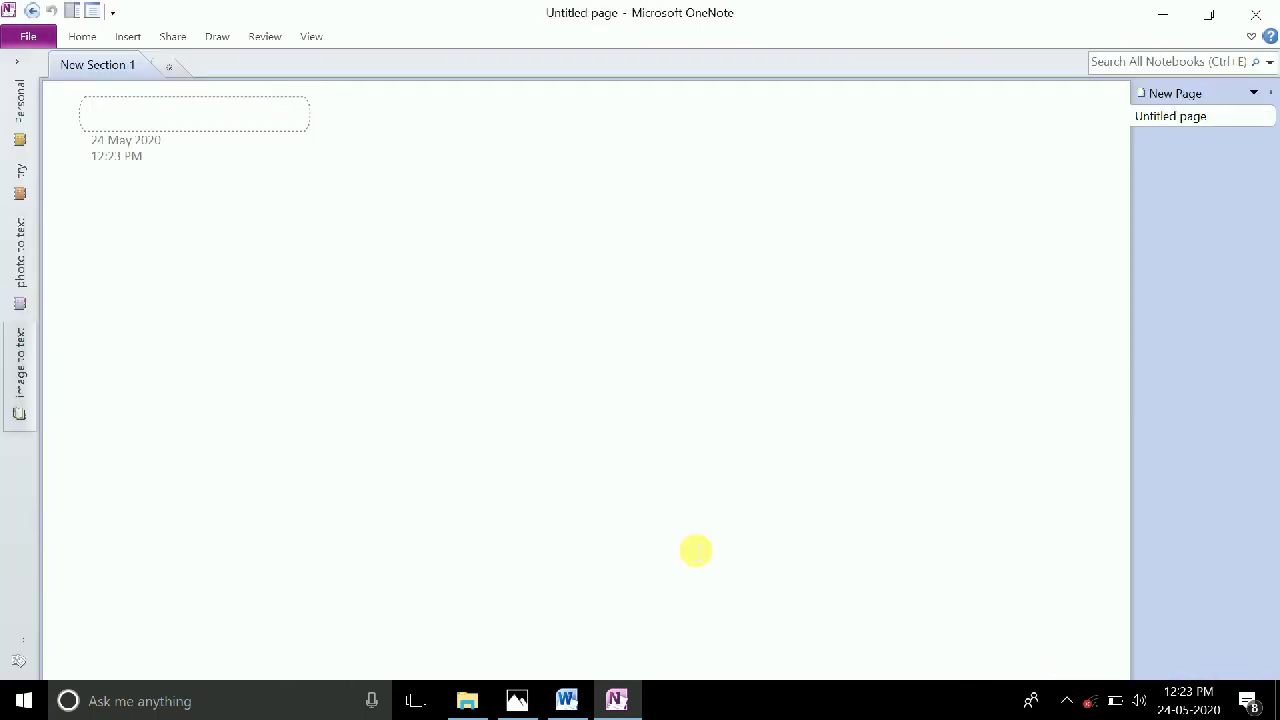
- Open IMG_20200524_114630.jpg from the desktop in Photos, then return to OneNote's untitled page
click(1166, 14)
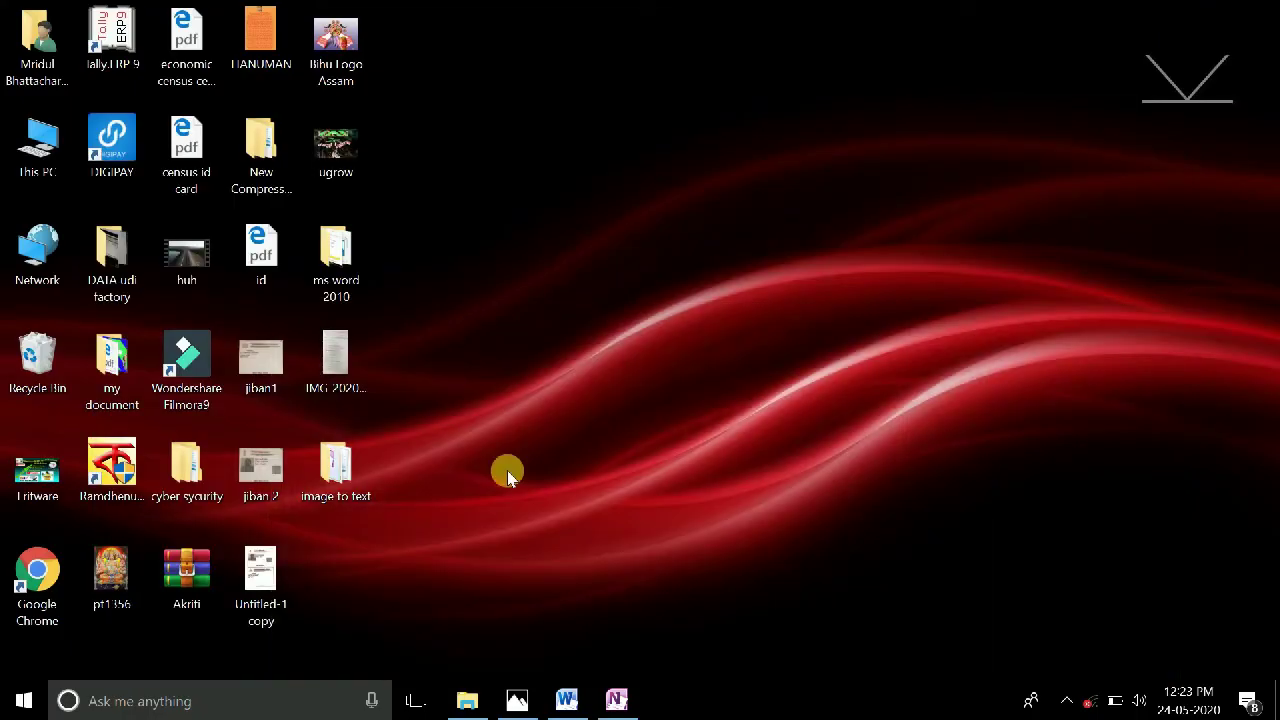
double_click(336, 388)
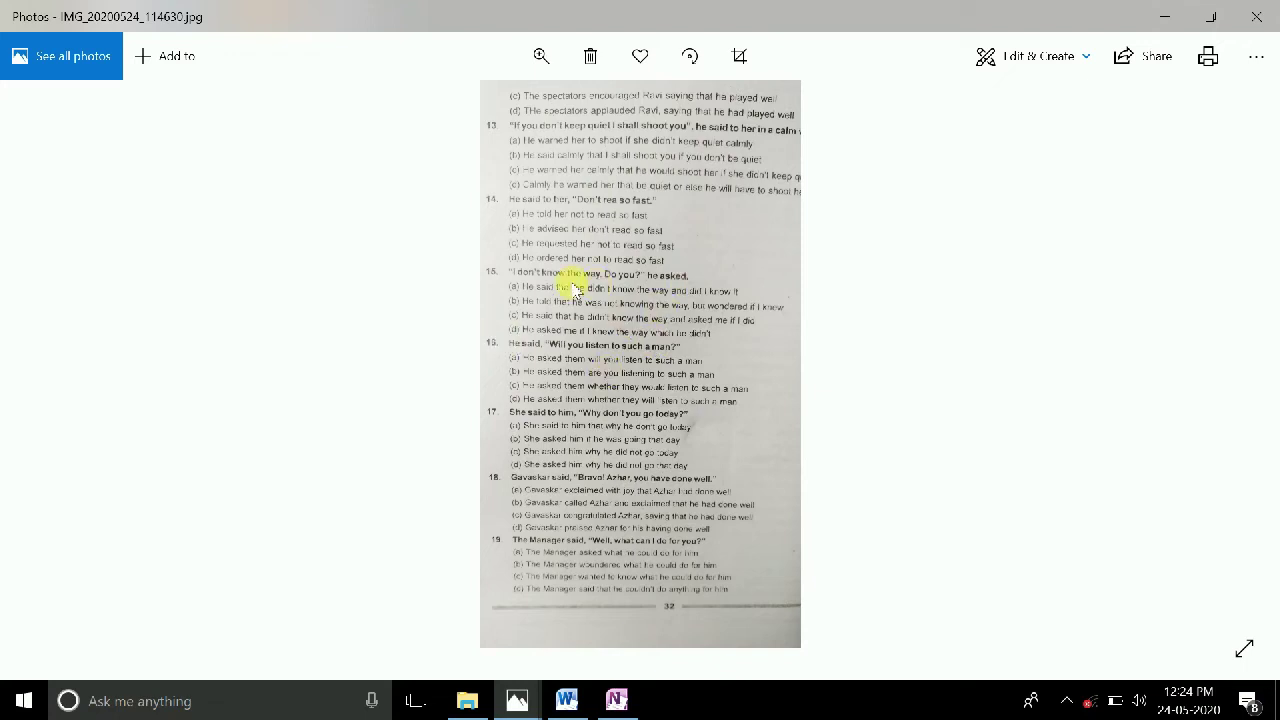
click(621, 703)
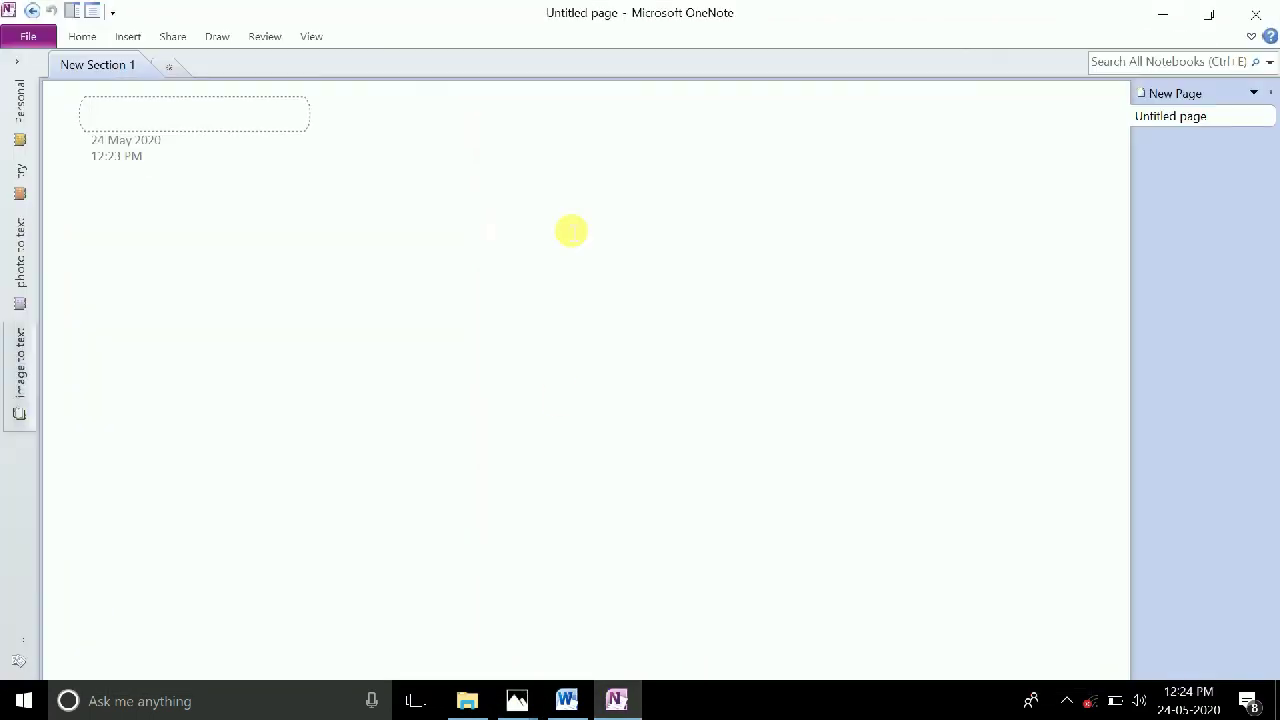
click(127, 36)
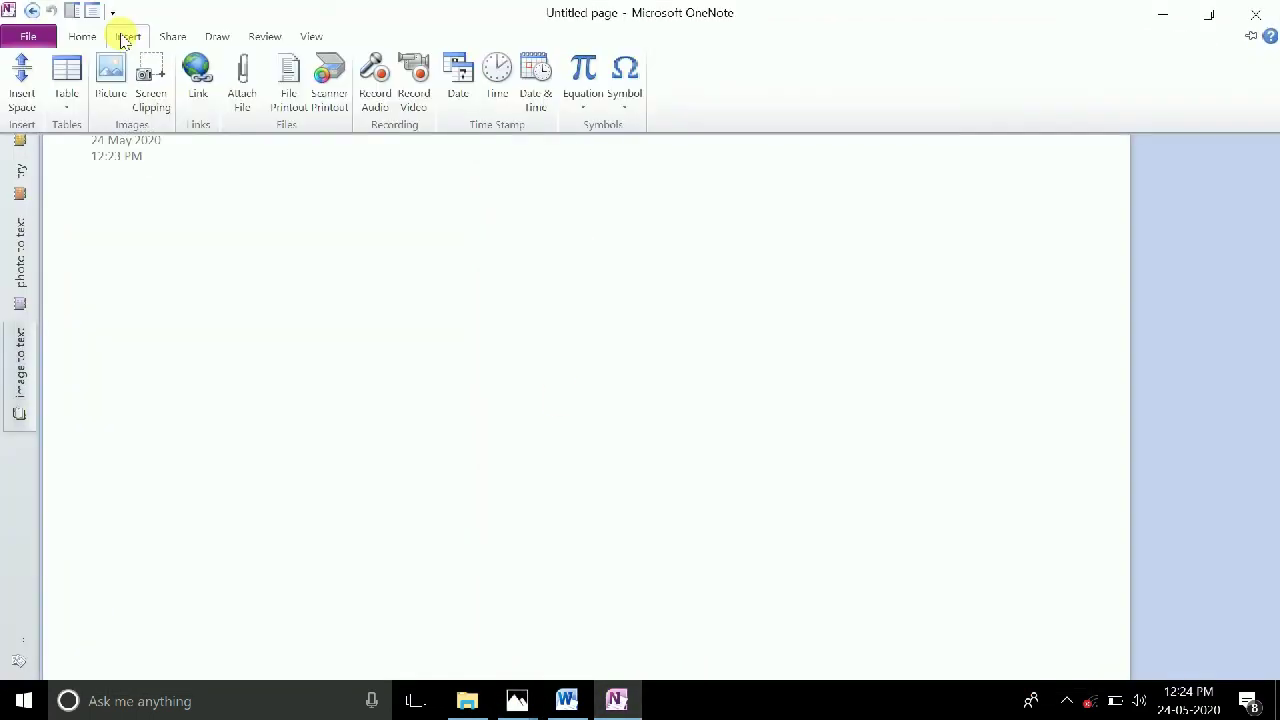
- Clip the photographed exercise page from the Photos window into the OneNote page
click(155, 80)
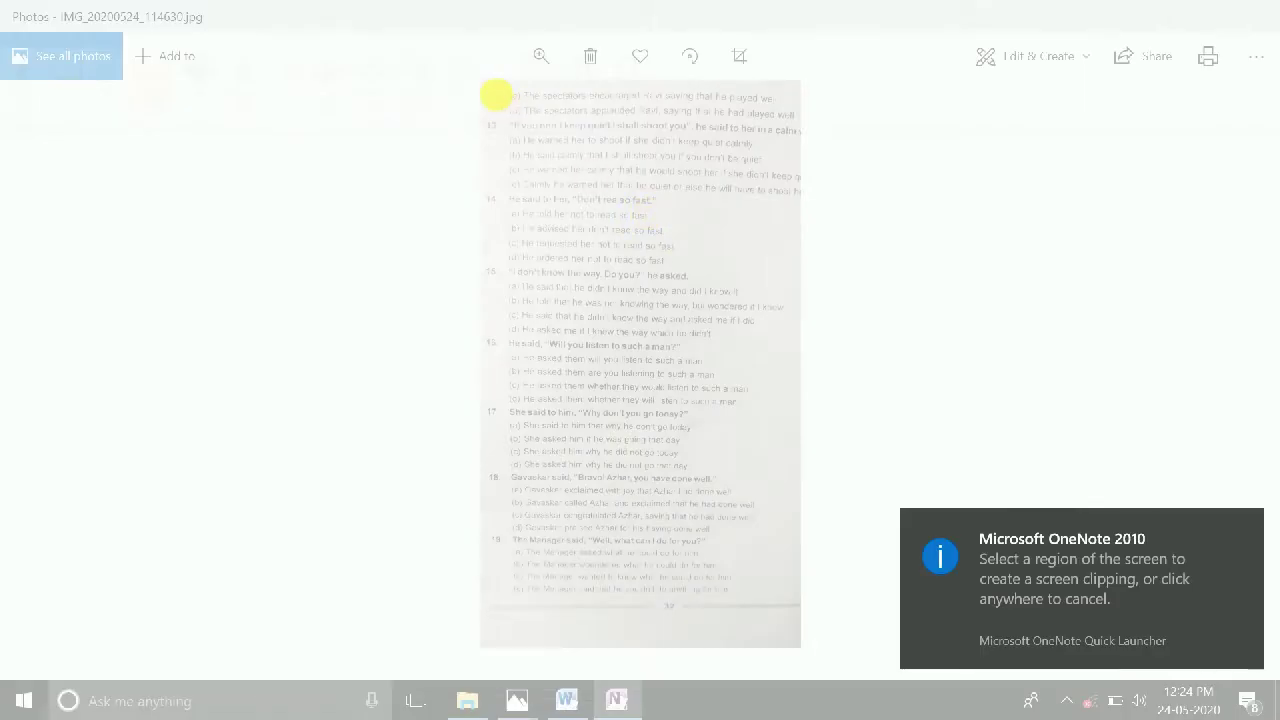
mouse_move(480, 82)
mouse_down()
mouse_move(812, 528)
mouse_move(800, 644)
mouse_move(798, 605)
mouse_up()
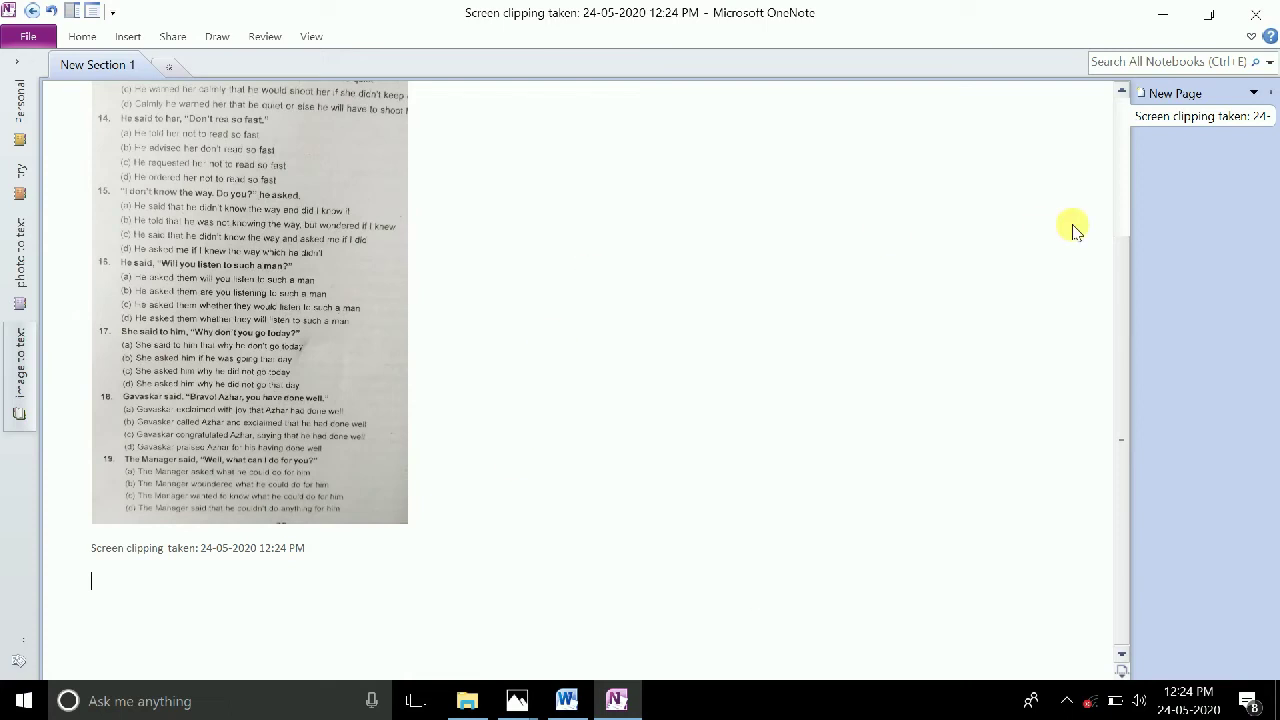
click(1138, 117)
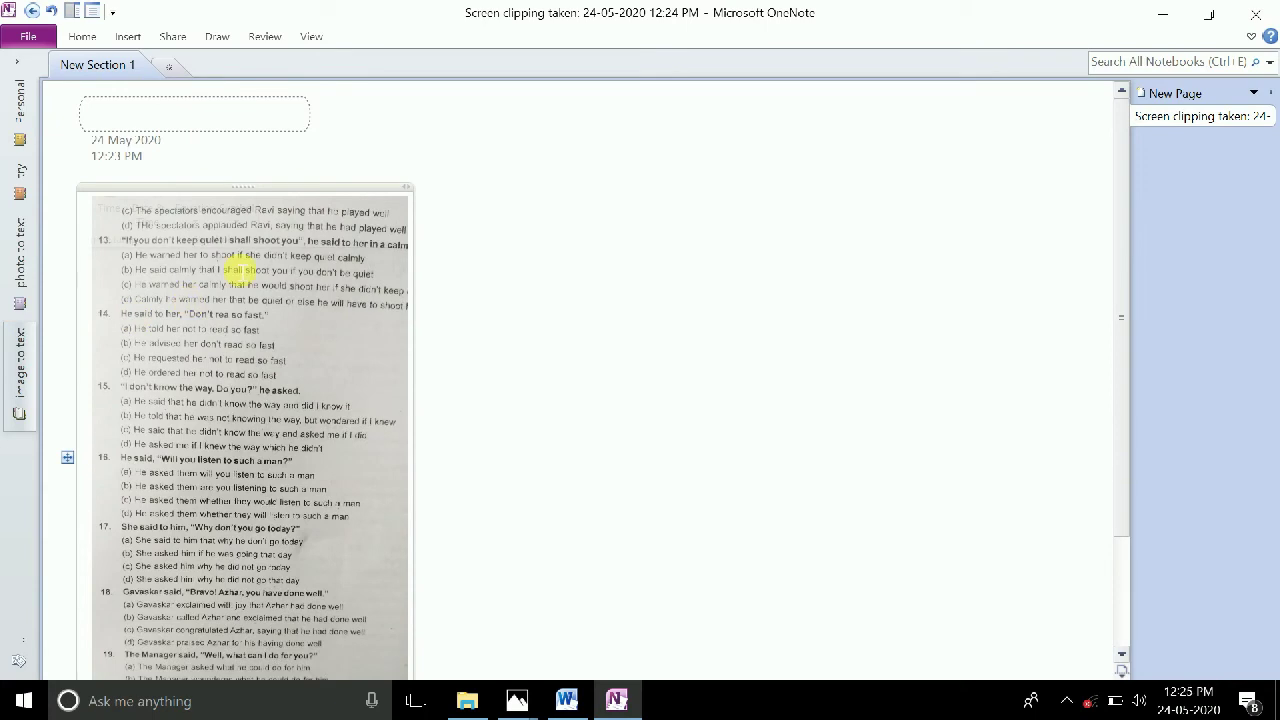
- Copy the text from the clipped picture and paste it beside the clipping with Keep Text Only
right_click(239, 266)
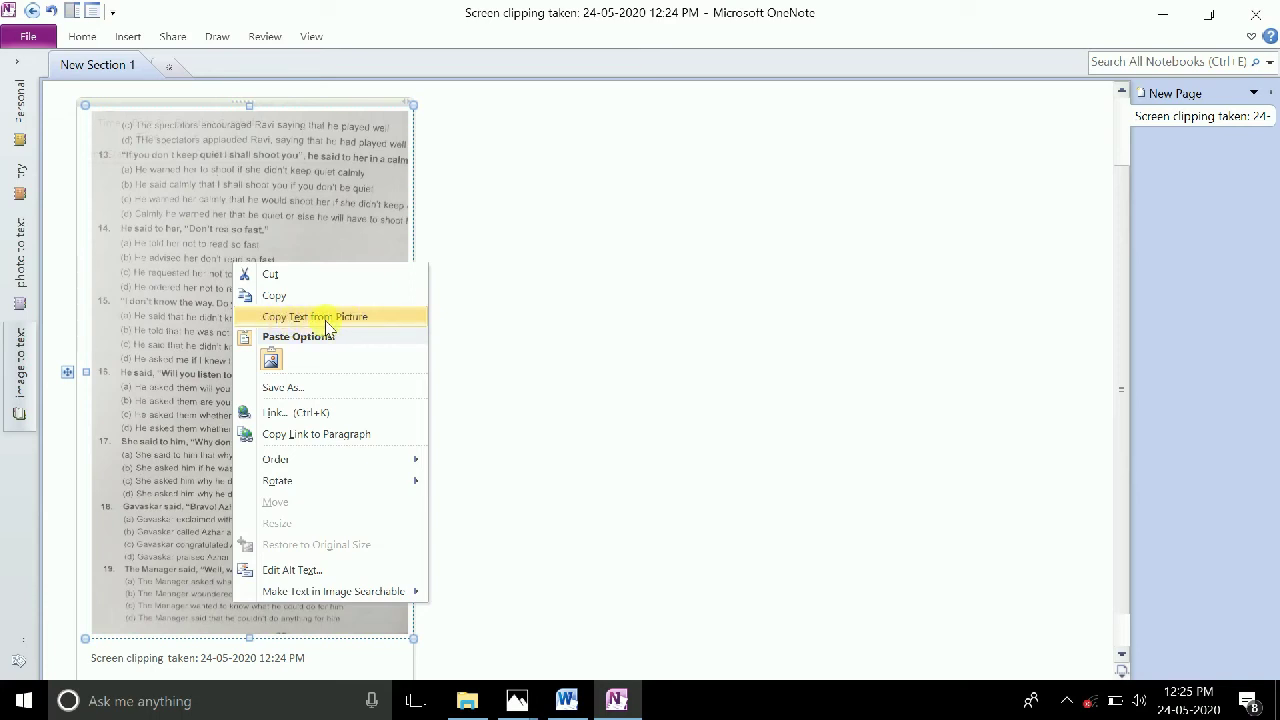
click(326, 321)
click(703, 226)
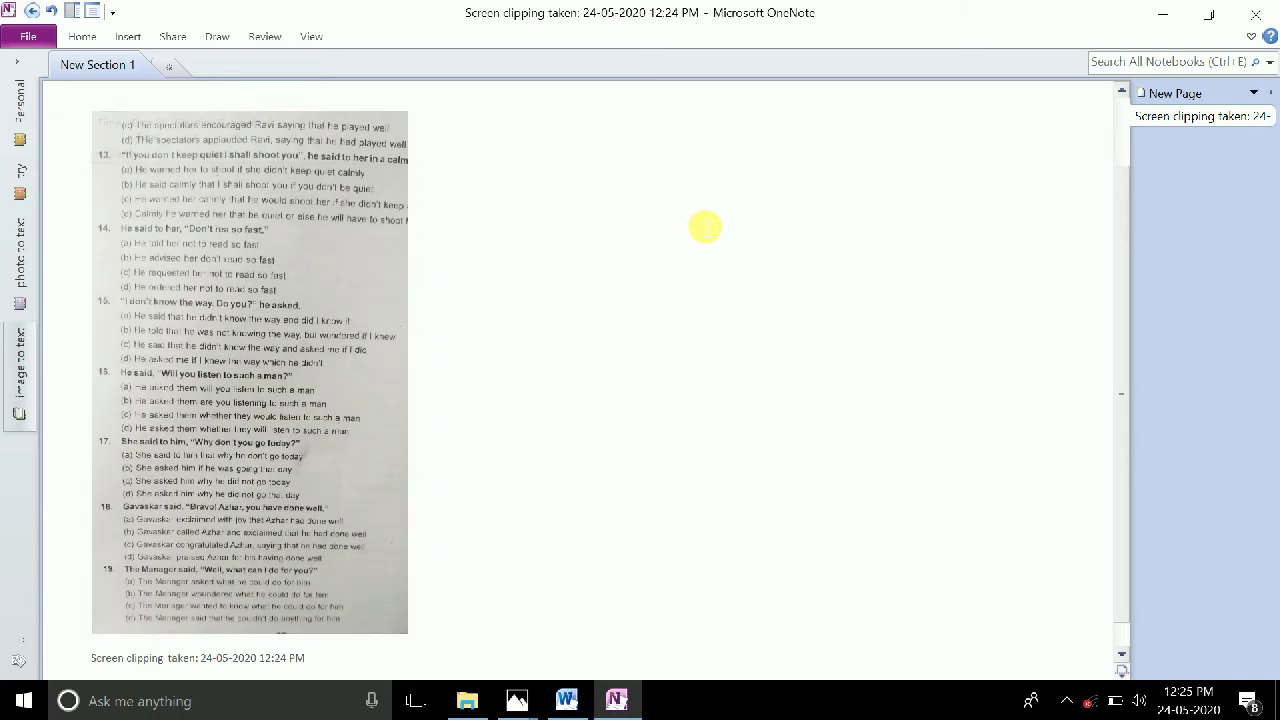
right_click(704, 226)
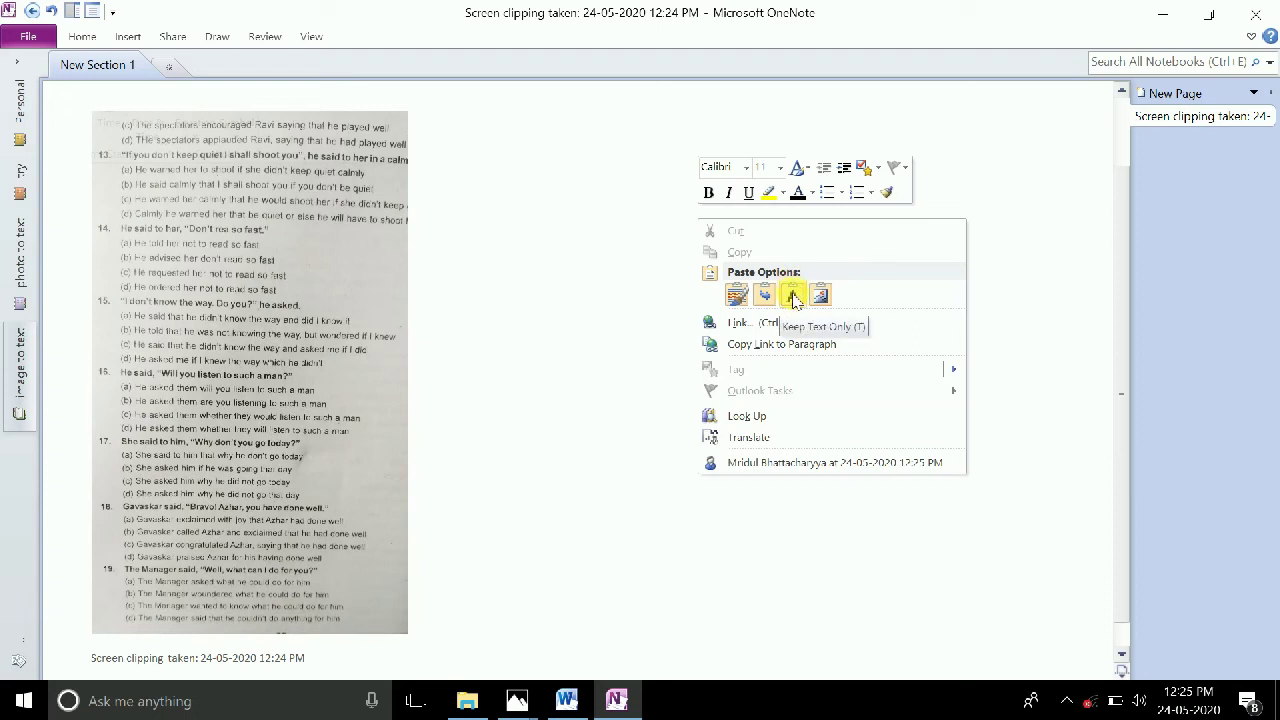
click(792, 296)
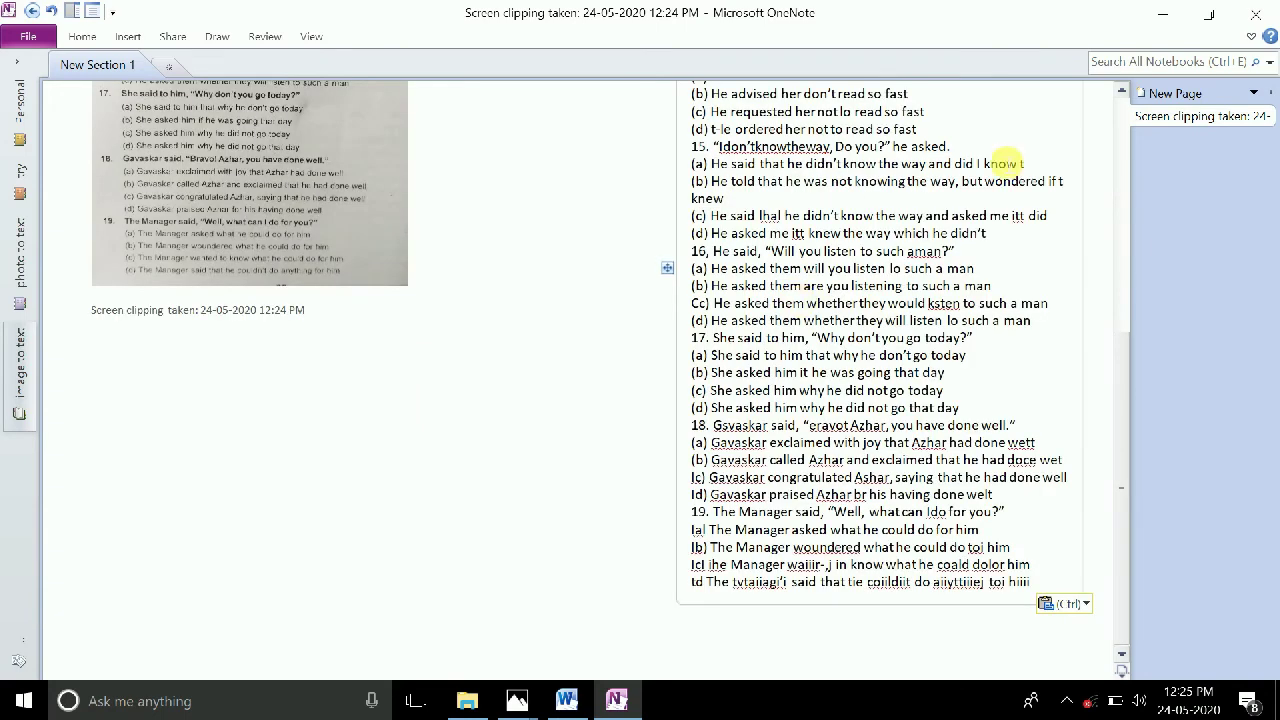
- Select all of the pasted question text and minimize OneNote
scroll(1122, 133, up, 5)
double_click(920, 319)
click(763, 323)
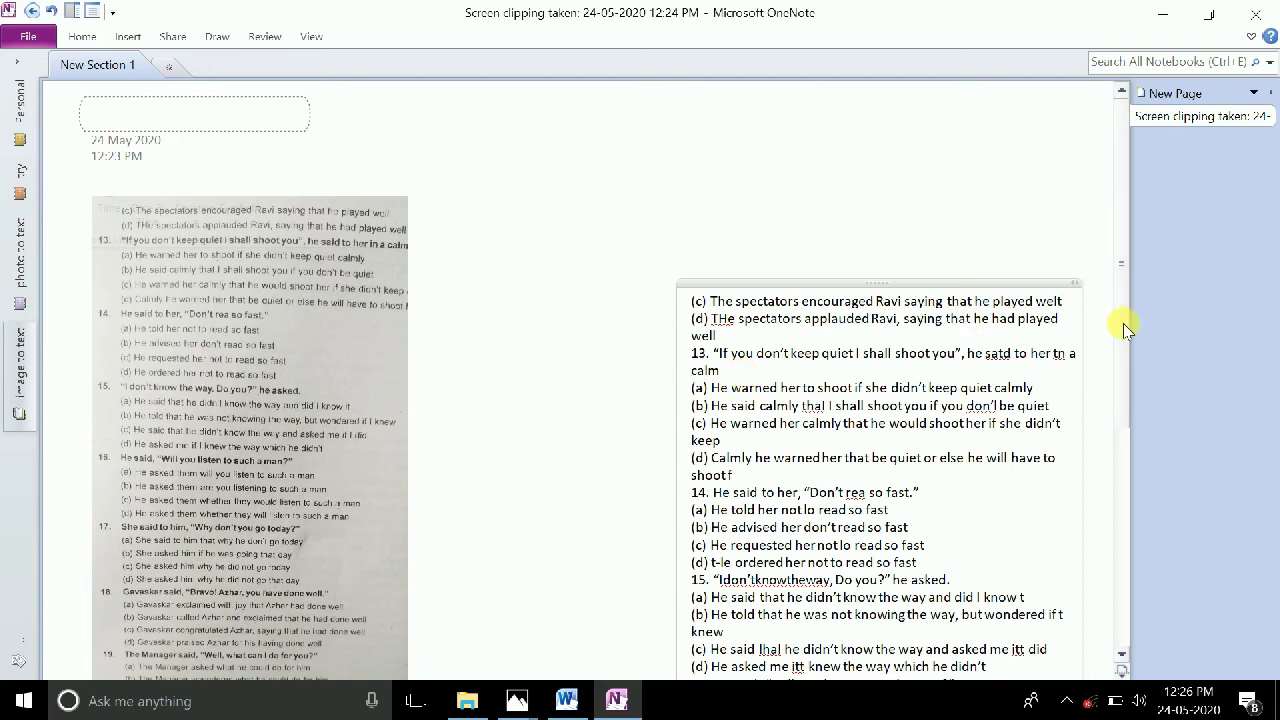
scroll(1123, 323, down, 2)
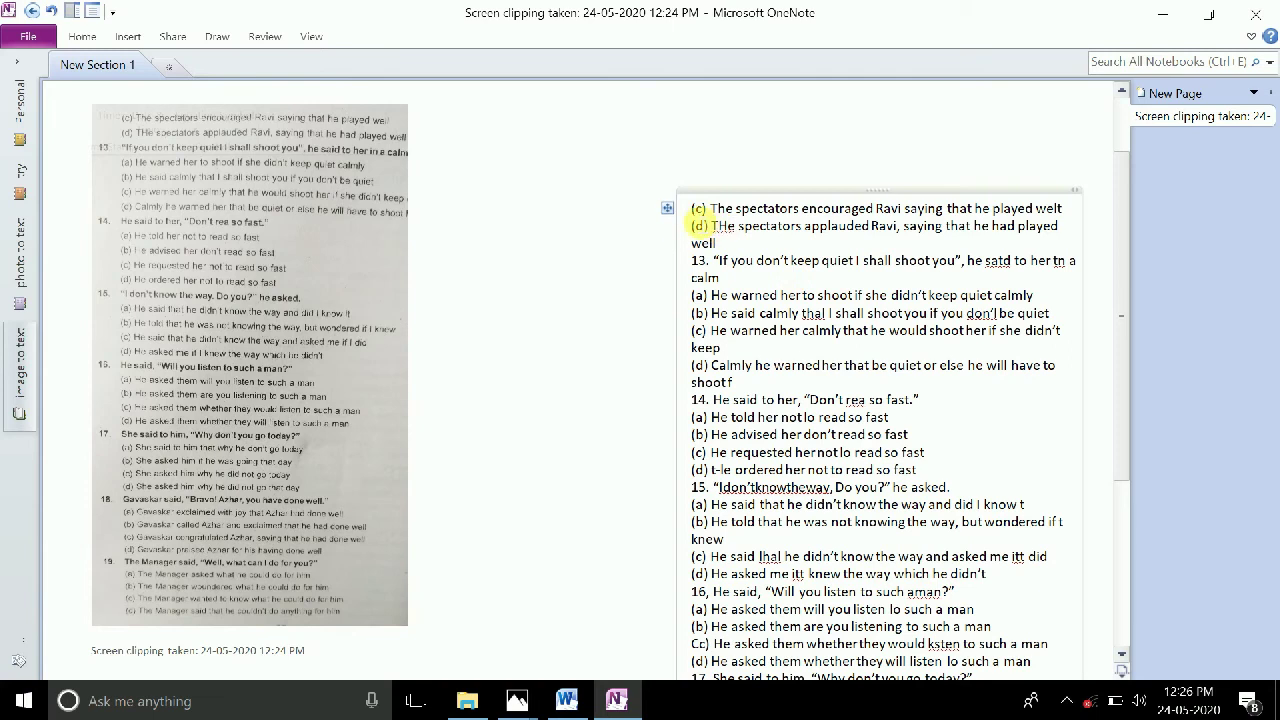
drag(690, 208, 925, 661)
key(ctrl+c)
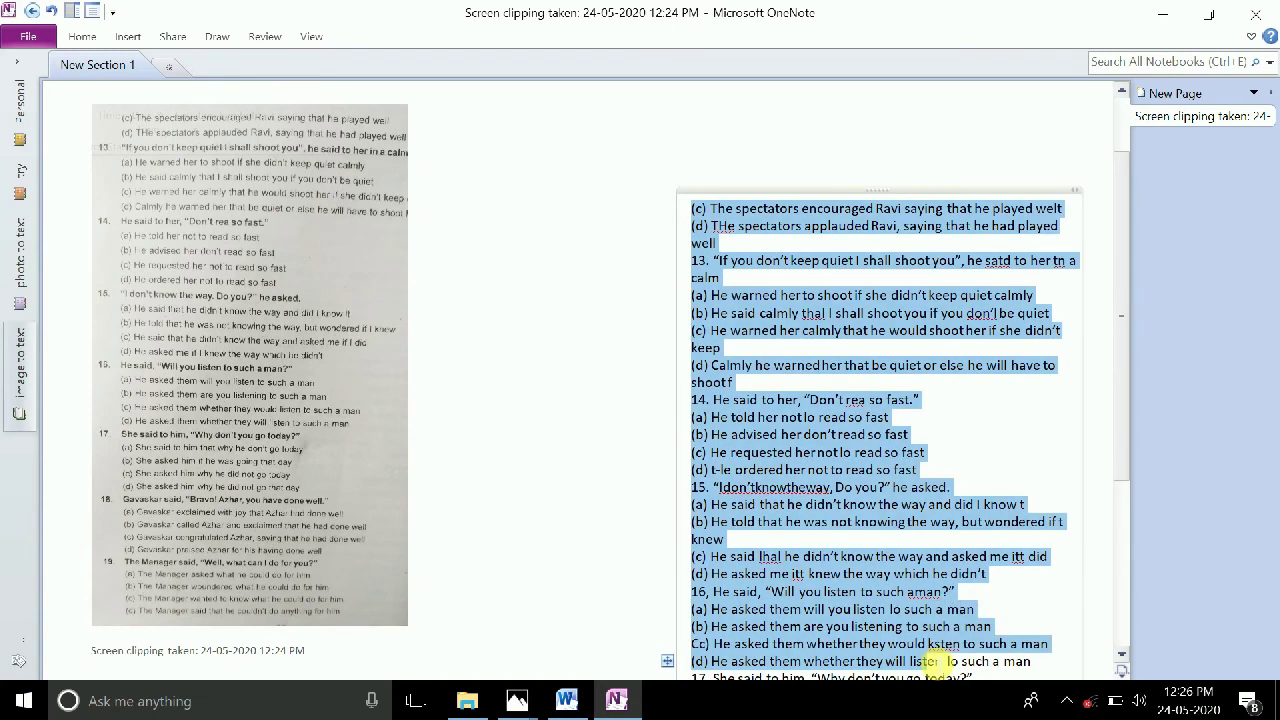
click(1163, 14)
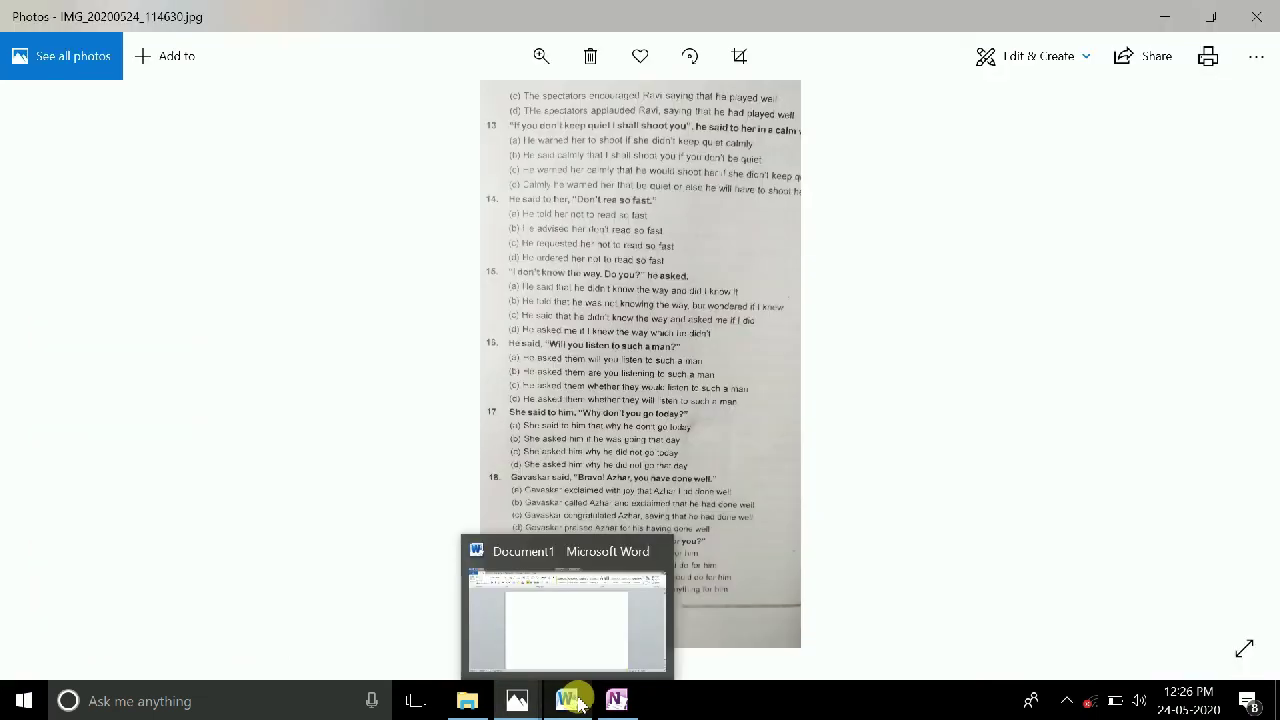
- Paste the question text into Word's Document1 and format its opening lines as 26 pt dark red
click(570, 701)
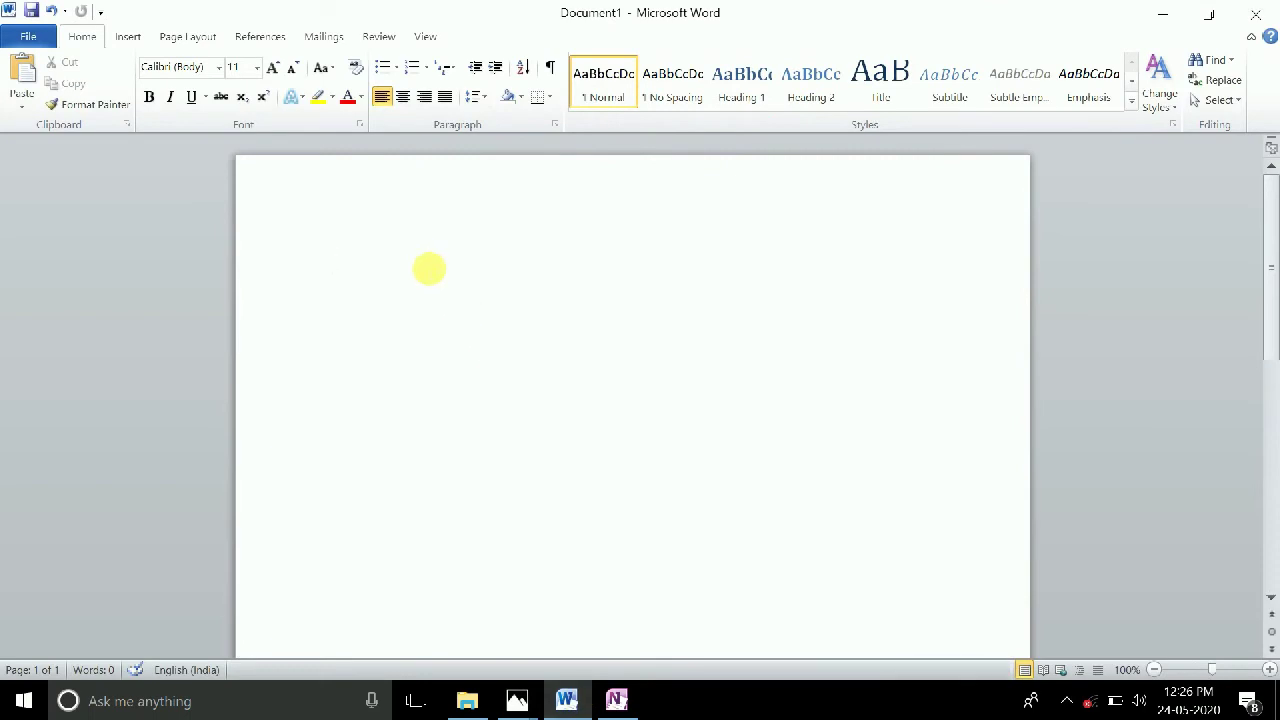
key(ctrl+v)
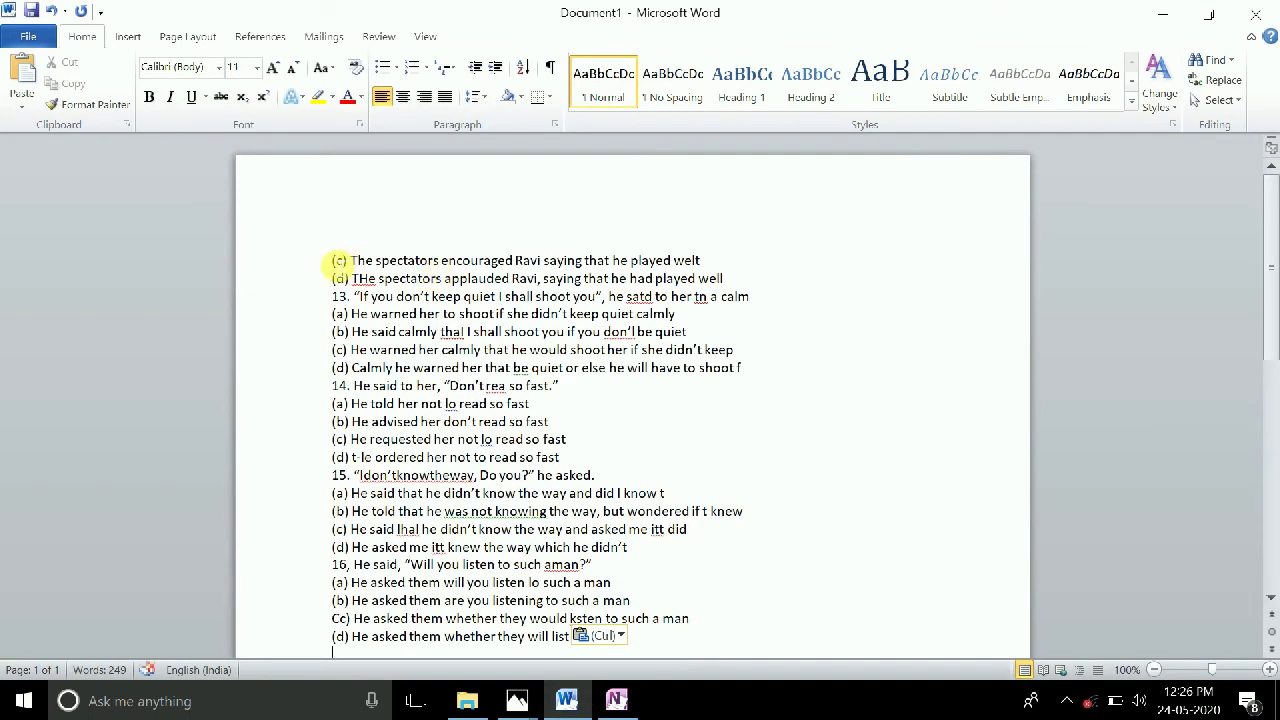
drag(333, 261, 480, 440)
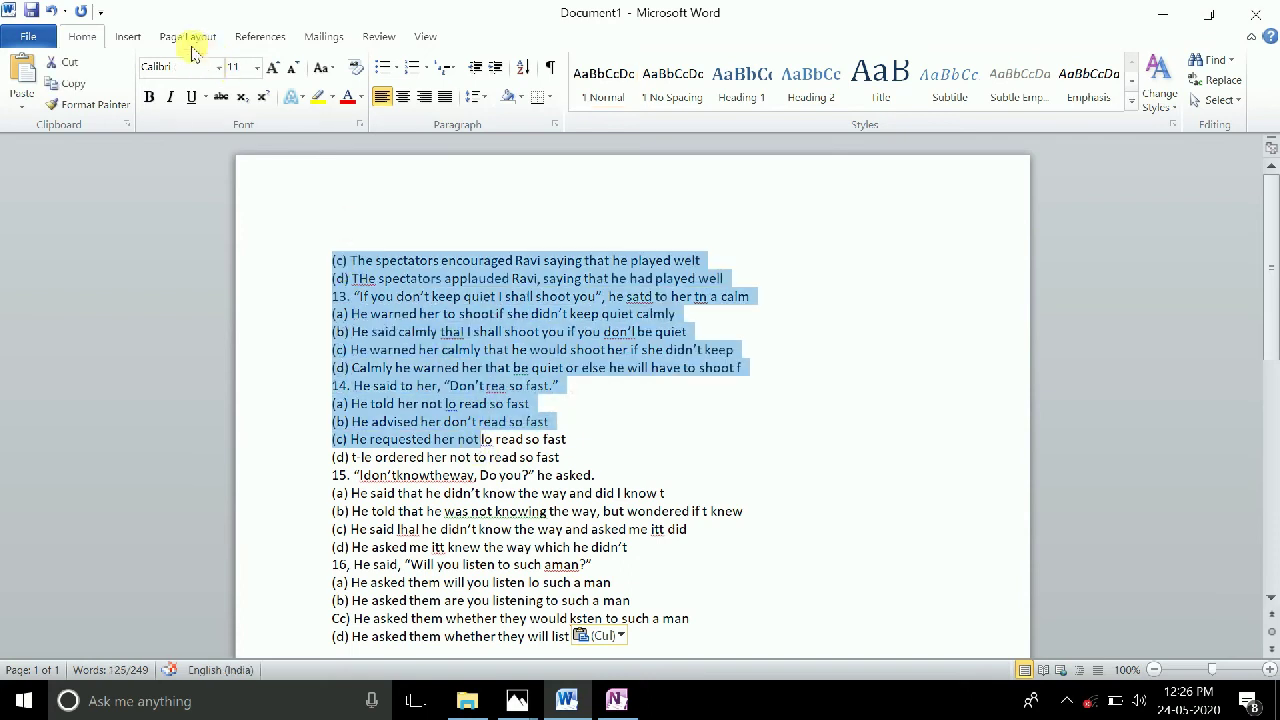
click(256, 67)
click(236, 265)
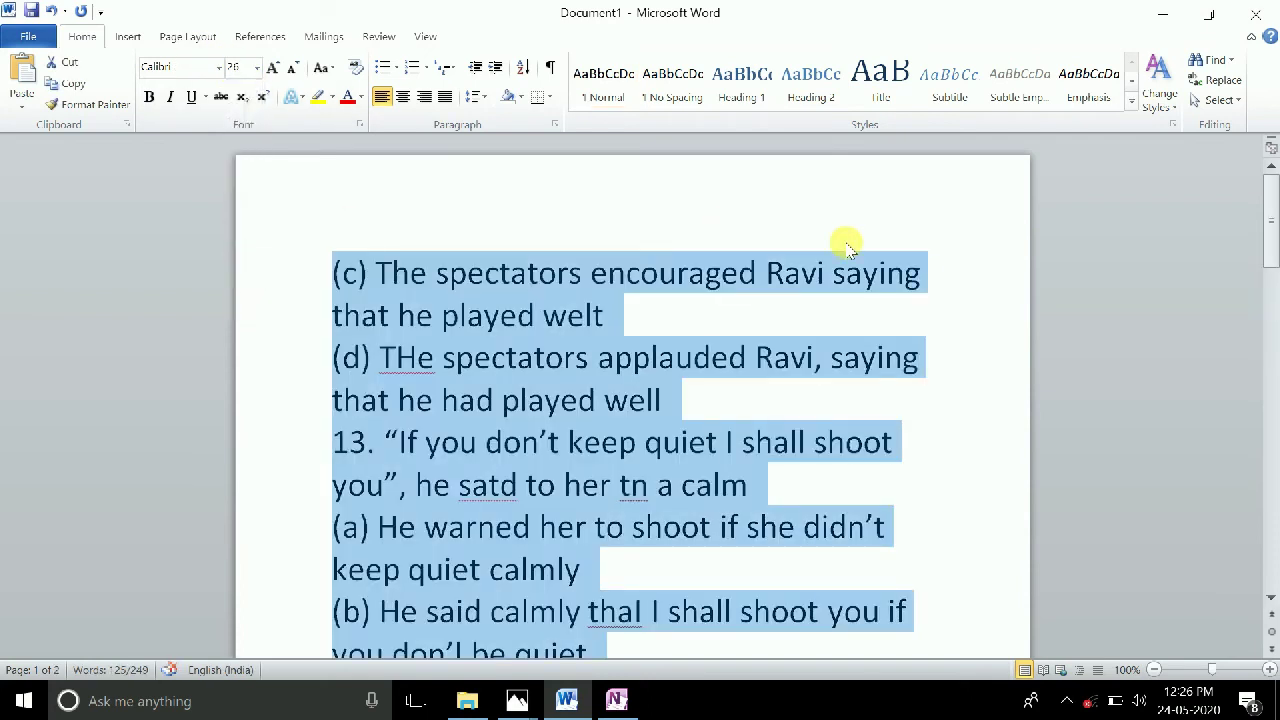
click(346, 97)
key(alt+Tab)
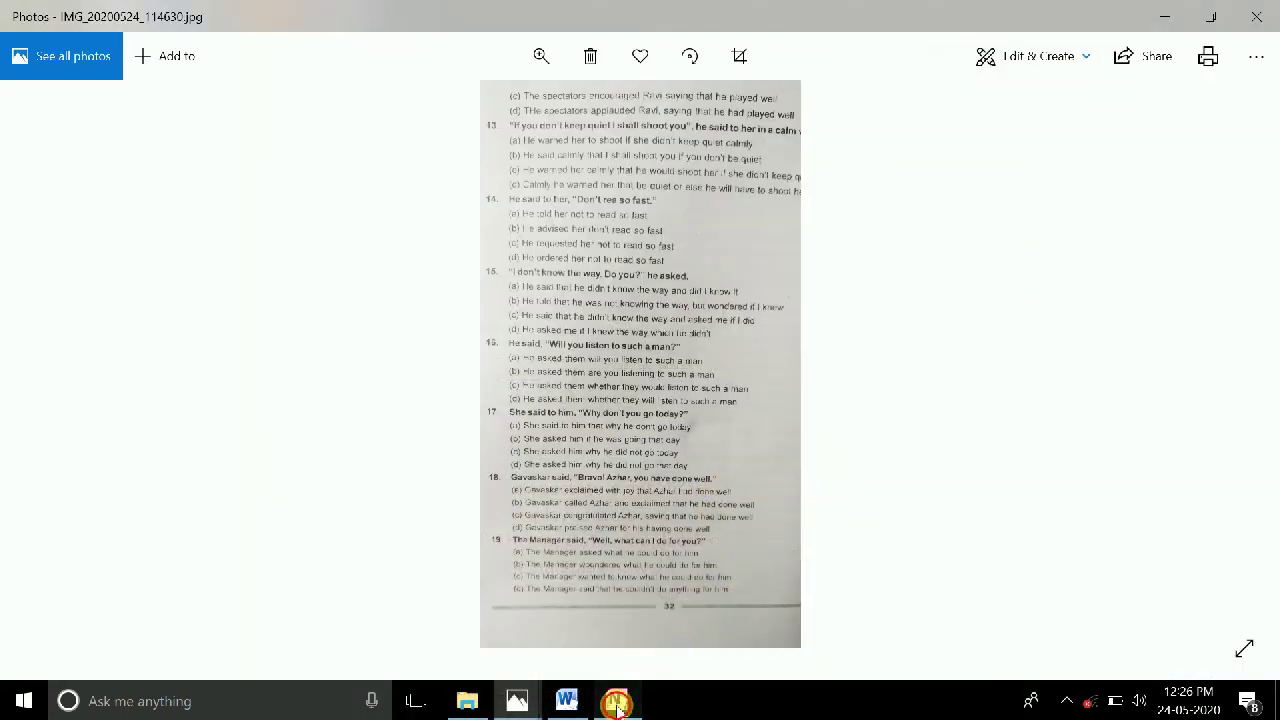
- Restore the OneNote window showing the clipped picture and its pasted text
click(616, 700)
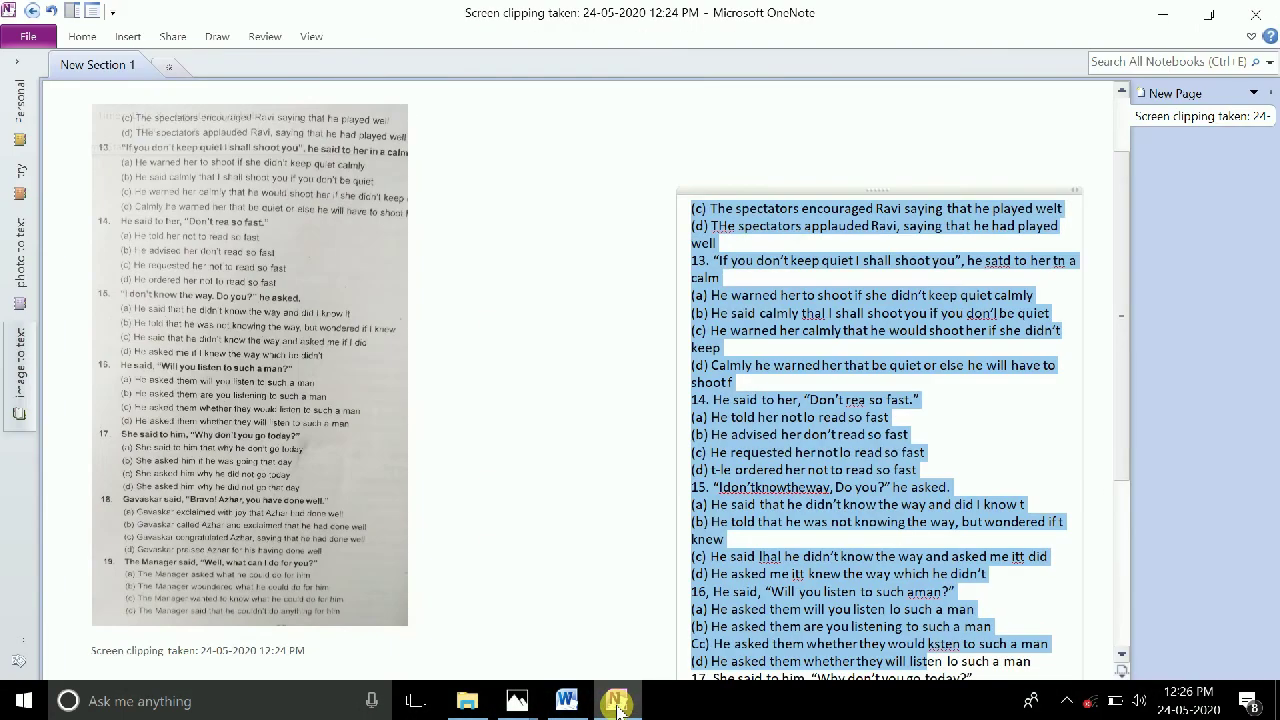